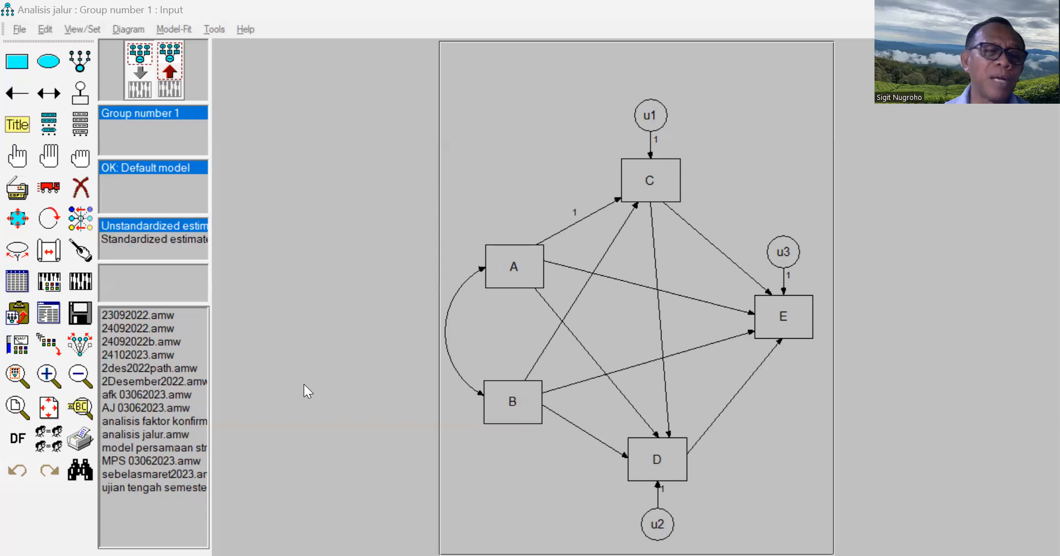
Review the output options selected in the analysis properties of the path model.
left_click(50, 284)
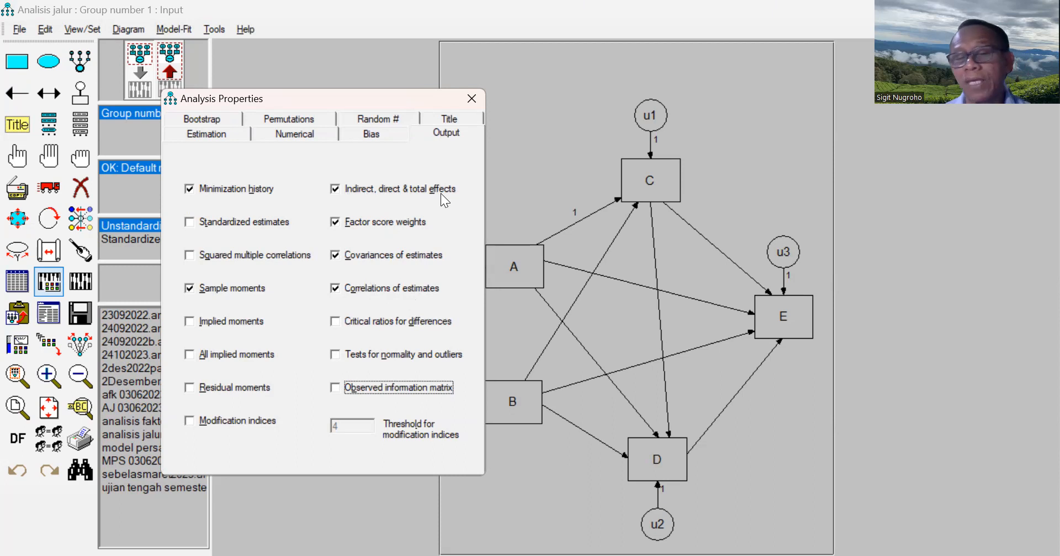
left_click(728, 214)
left_click(472, 95)
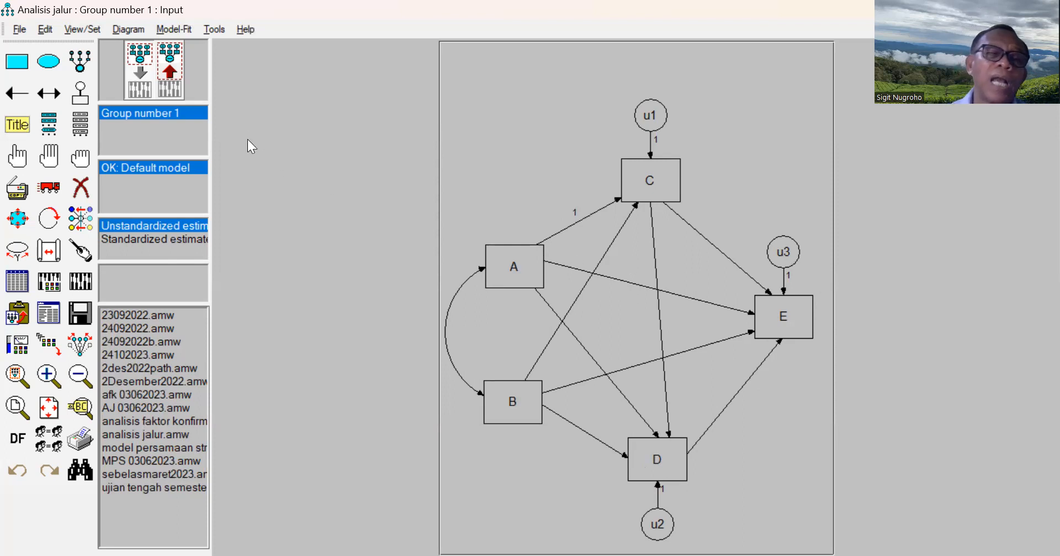
Show the unstandardized estimates on the path diagram and open the model's text output.
left_click(168, 66)
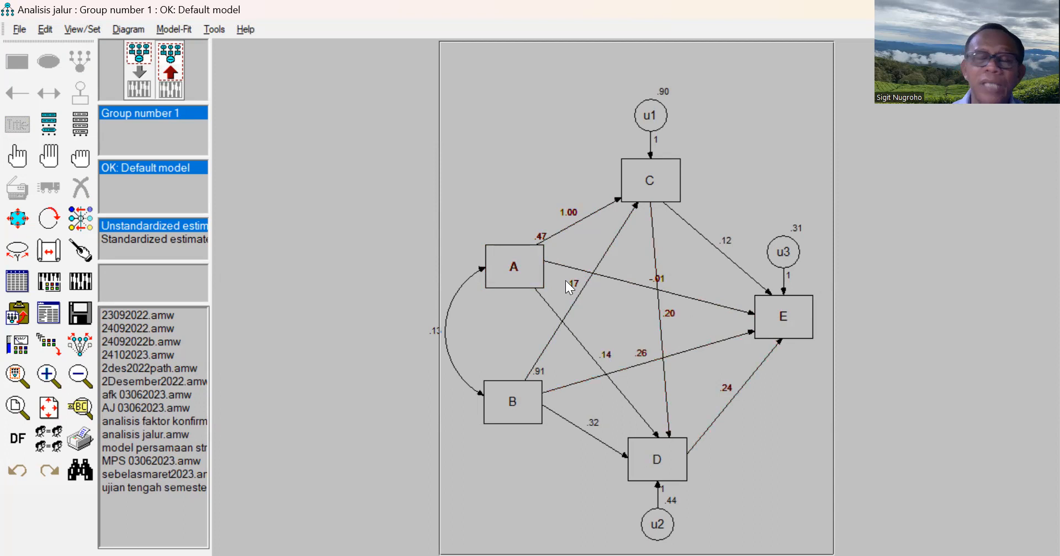
left_click(80, 30)
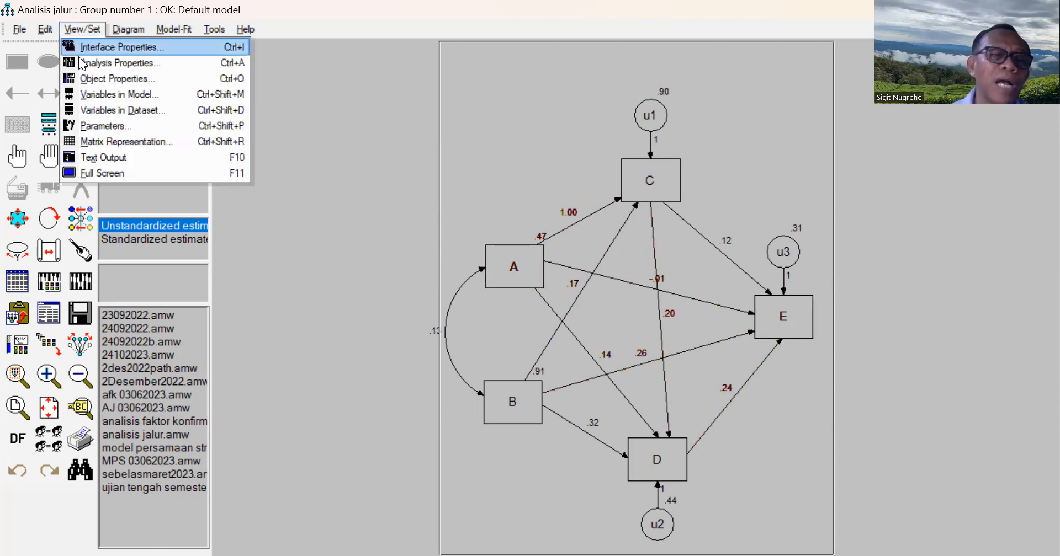
left_click(92, 154)
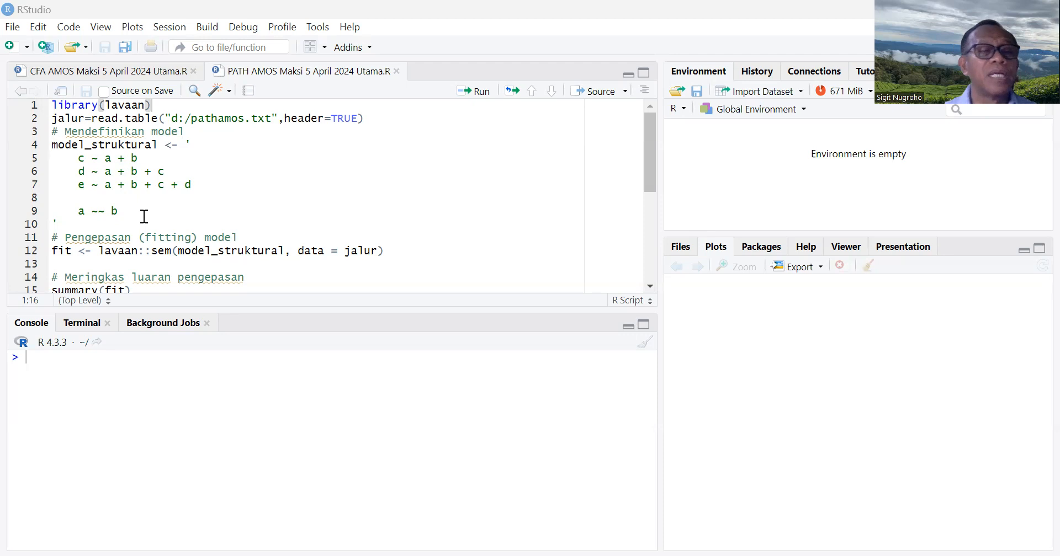
In RStudio, run the PATH AMOS script line by line from library(lavaan) through summary(fit), stopping before the semPlot section.
scroll(225, 211, "down", 3)
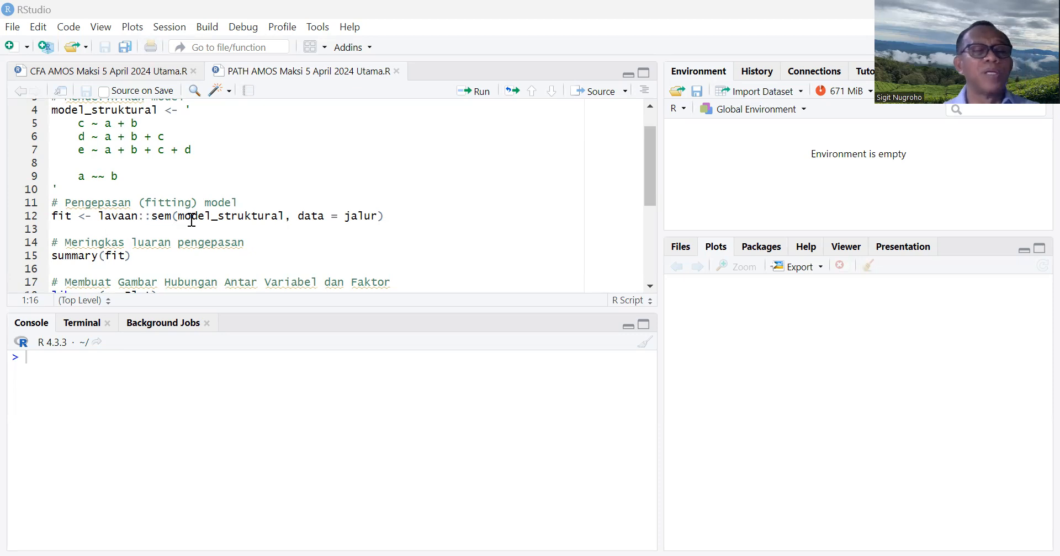
scroll(188, 213, "up", 2)
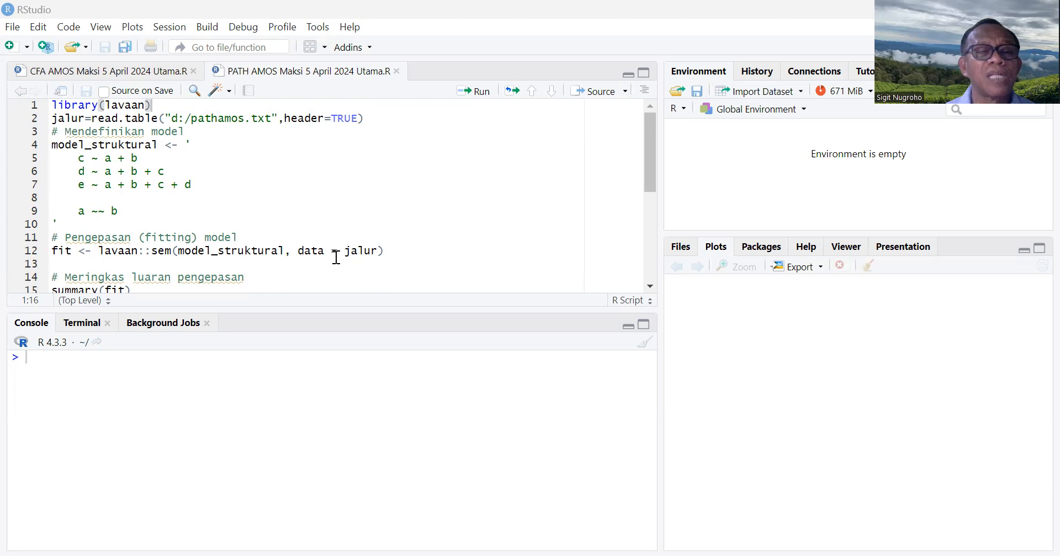
scroll(330, 223, "down", 1)
scroll(330, 223, "up", 1)
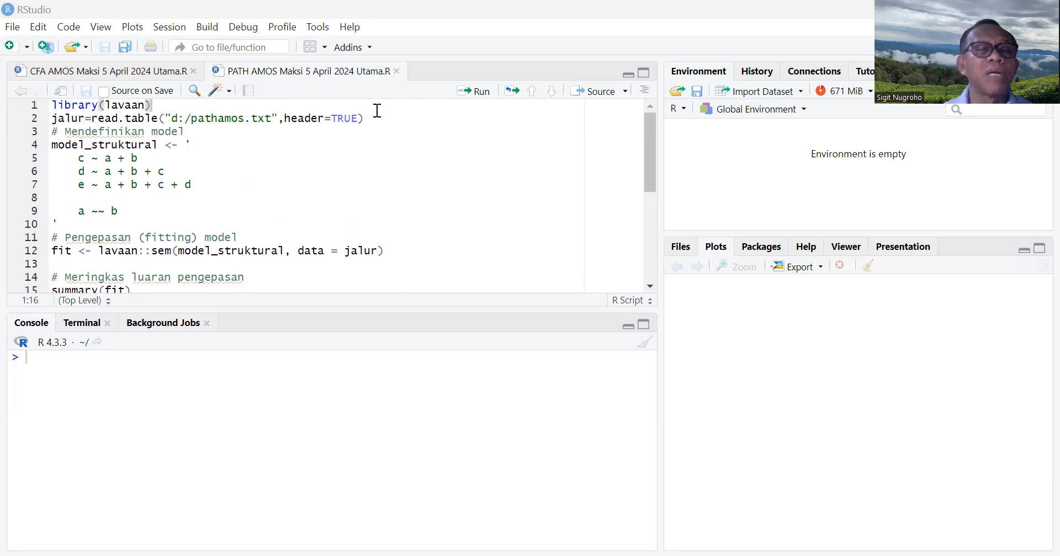
left_click(480, 94)
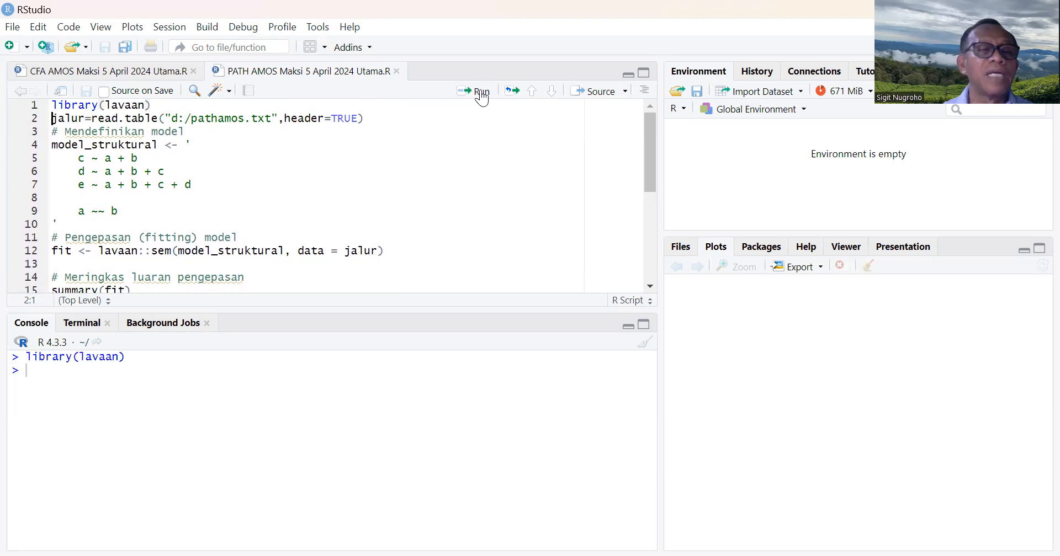
left_click(482, 95)
left_click(481, 93)
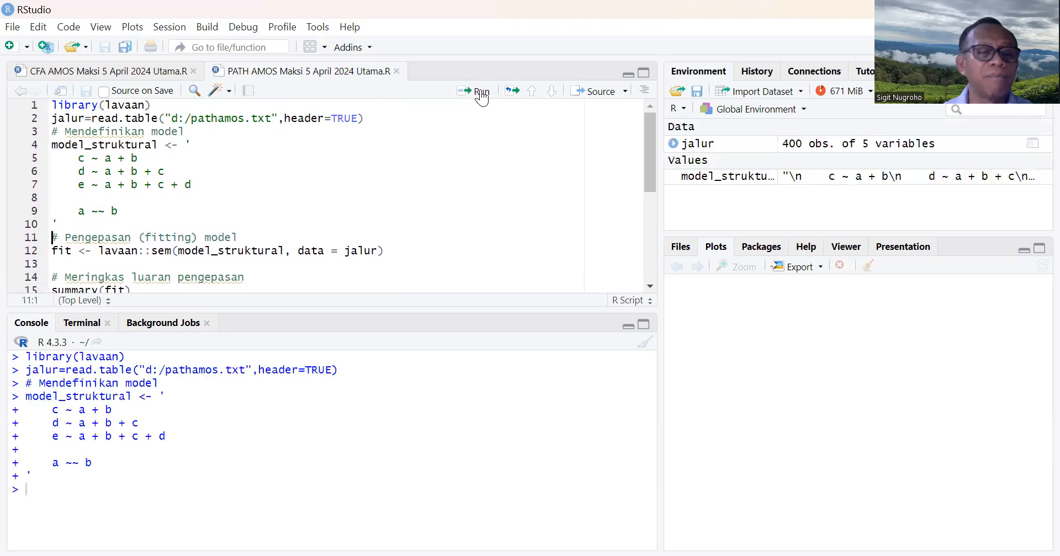
left_click(481, 93)
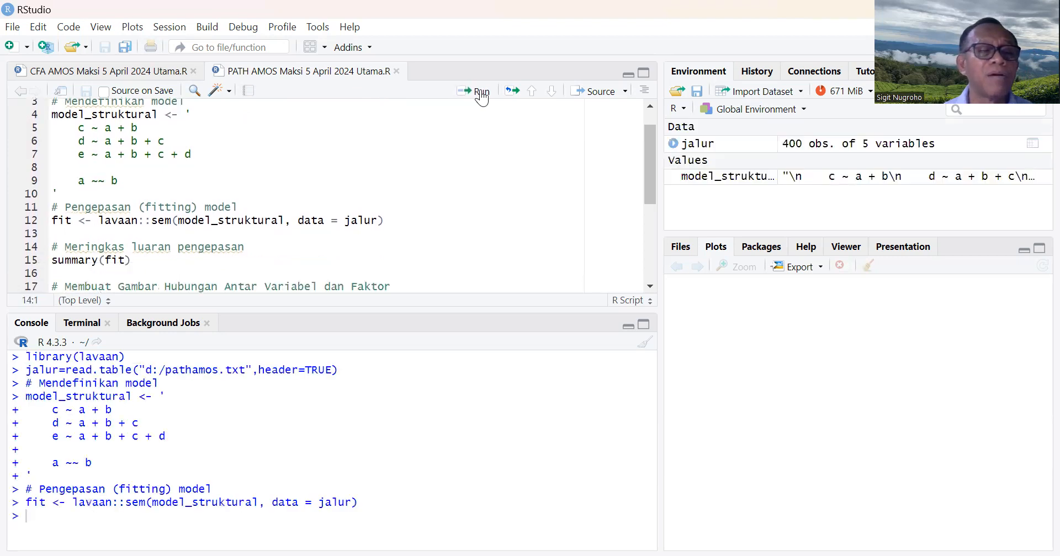
left_click(482, 92)
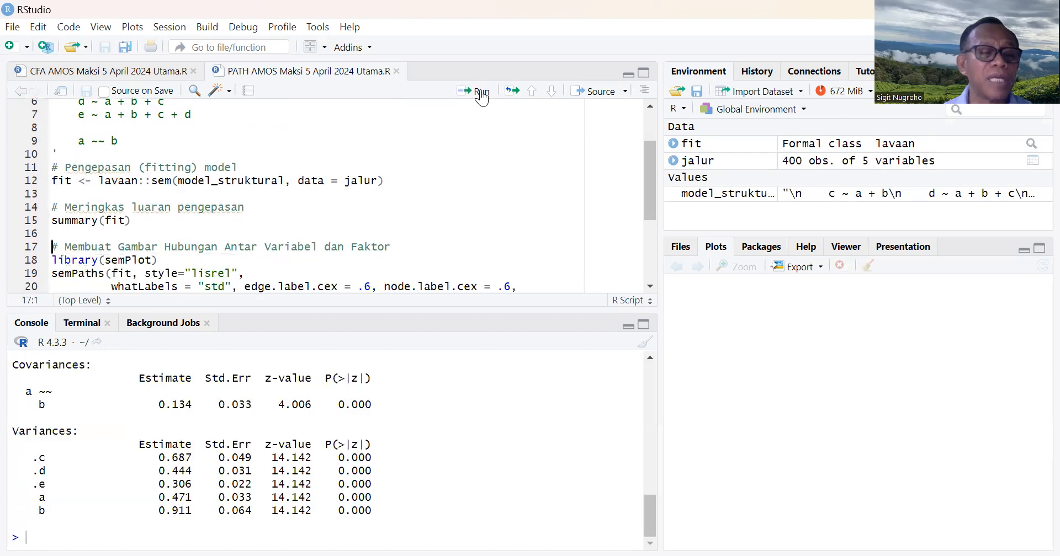
Examine the regression coefficients, their p-values, the covariance of a and b, and the variances in the fit summary.
scroll(474, 403, "up", 5)
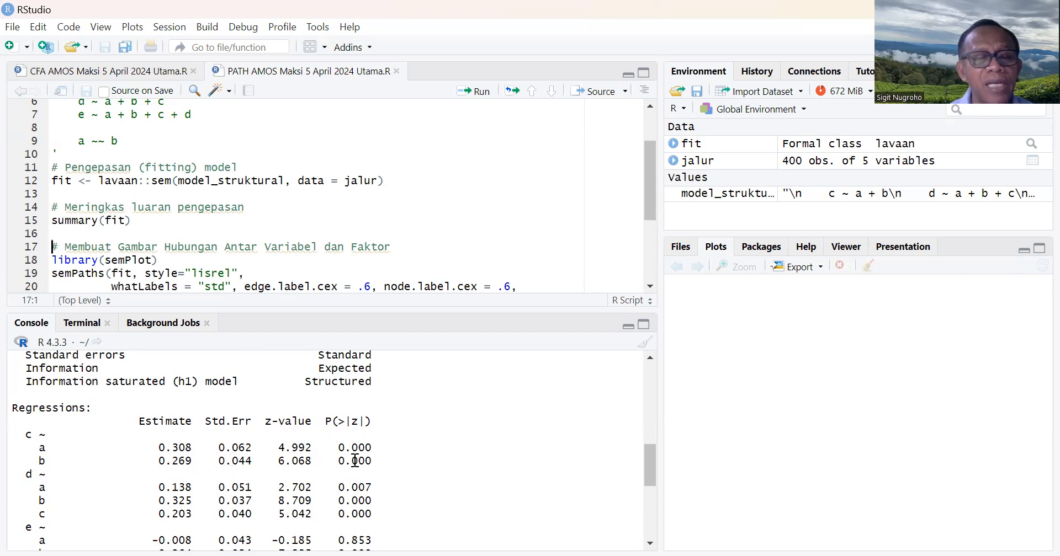
scroll(393, 471, "down", 2)
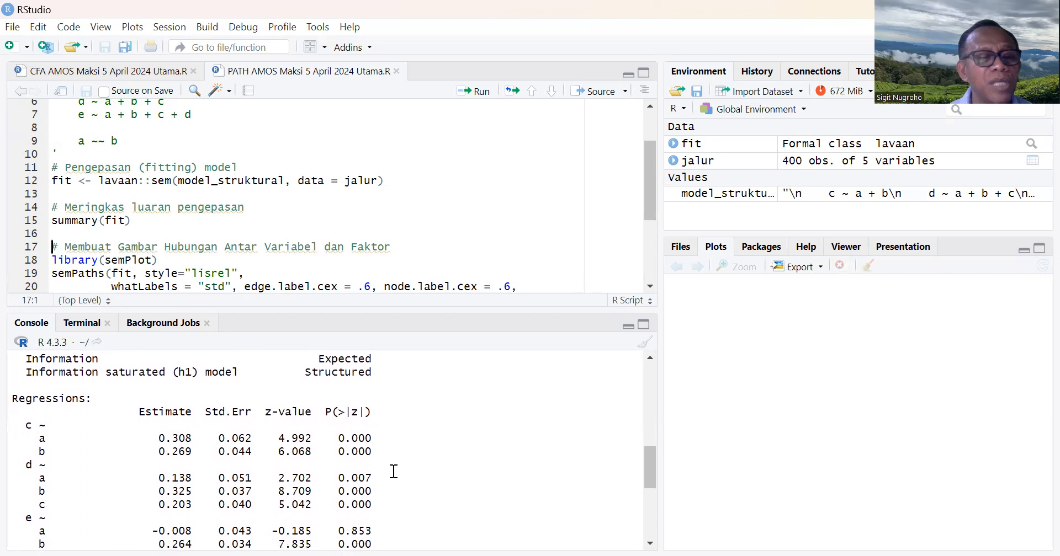
scroll(393, 471, "down", 1)
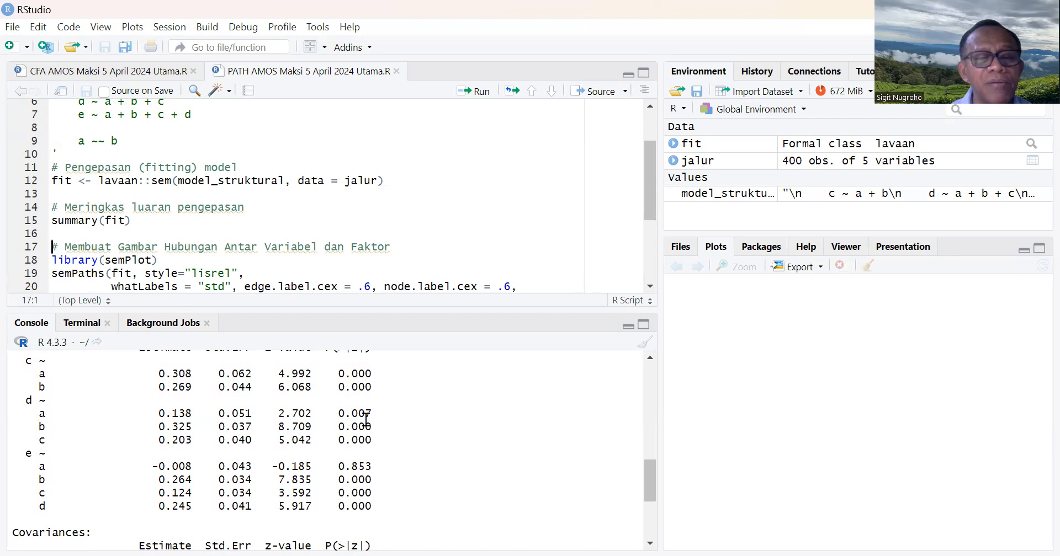
scroll(410, 490, "down", 2)
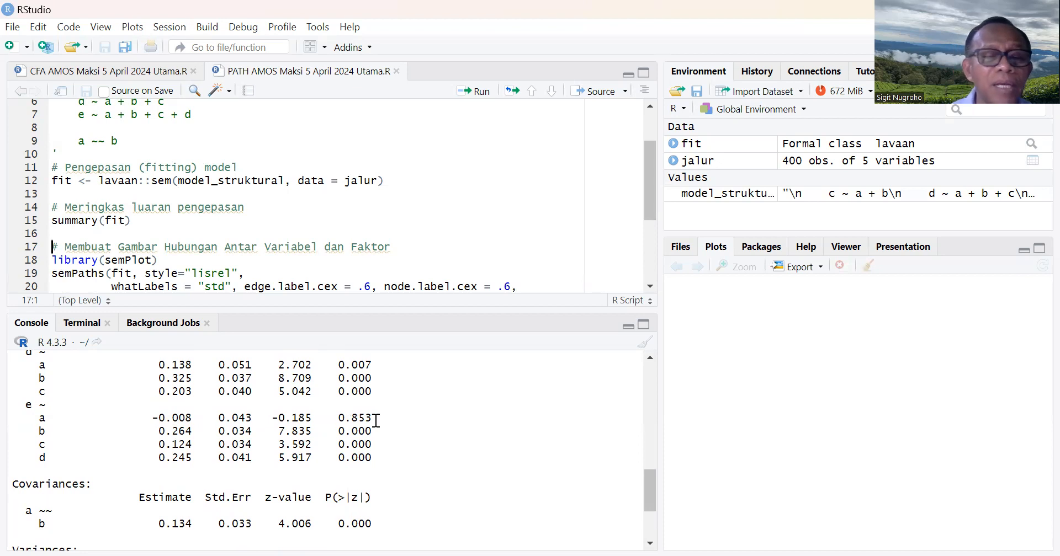
scroll(376, 421, "down", 1)
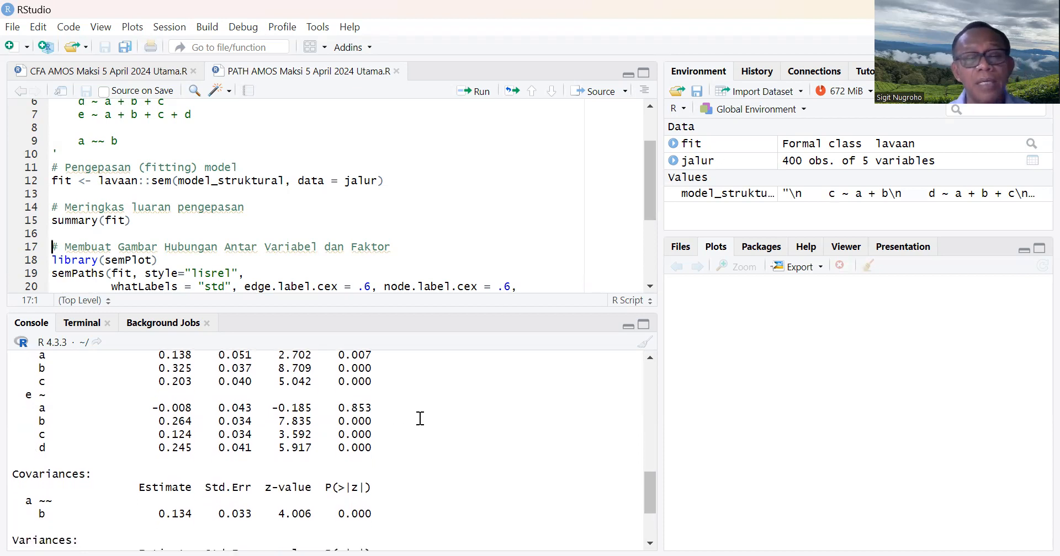
scroll(421, 419, "down", 2)
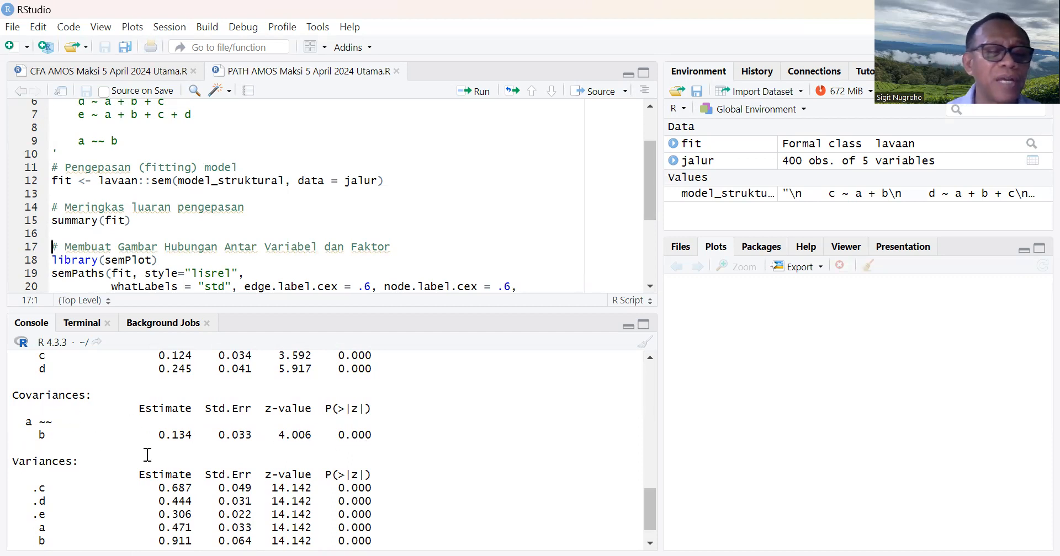
scroll(147, 455, "down", 2)
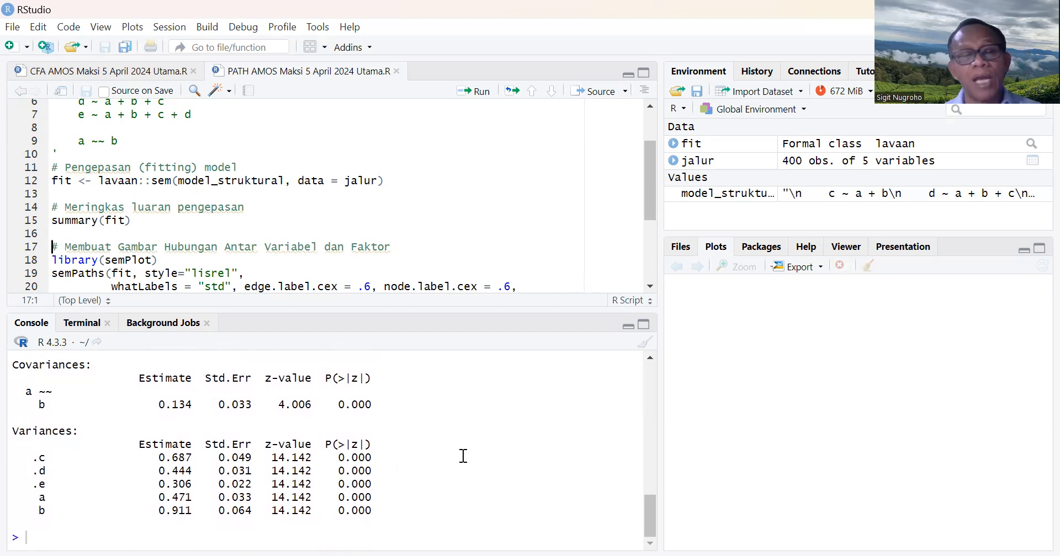
scroll(463, 456, "up", 1)
scroll(463, 456, "down", 1)
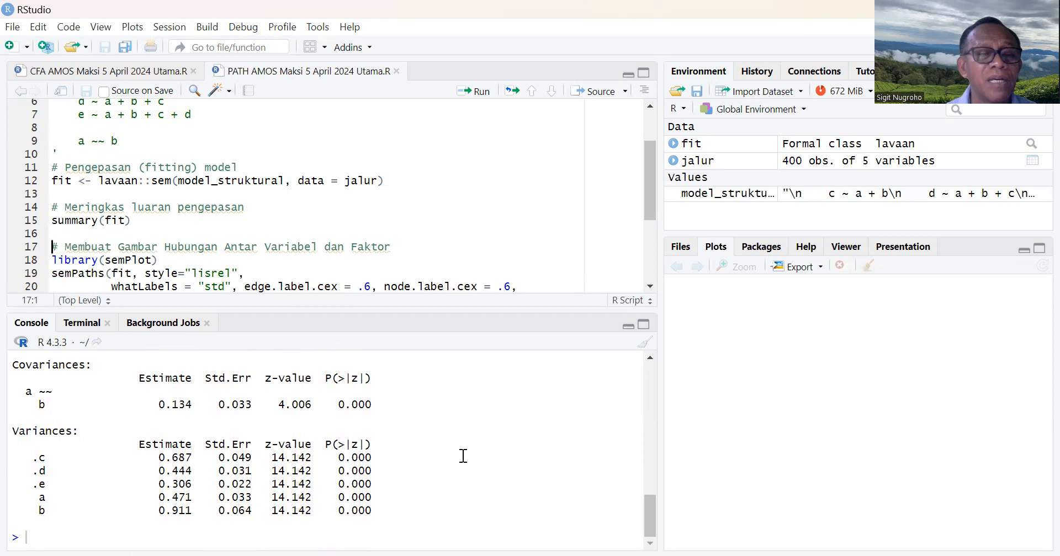
Compare the model test section with the regression, covariance and variance estimates in the lavaan summary.
scroll(463, 456, "up", 5)
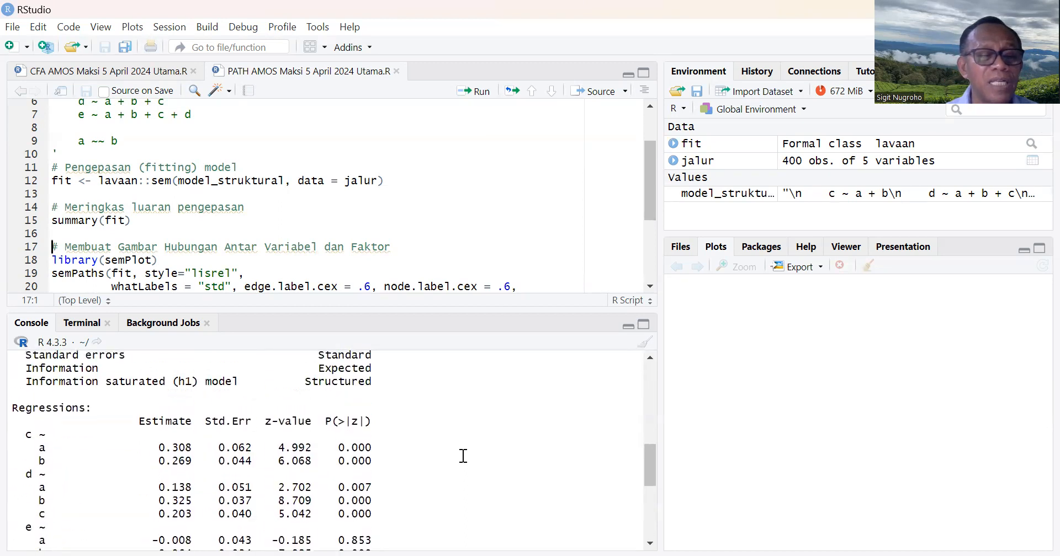
scroll(463, 456, "up", 3)
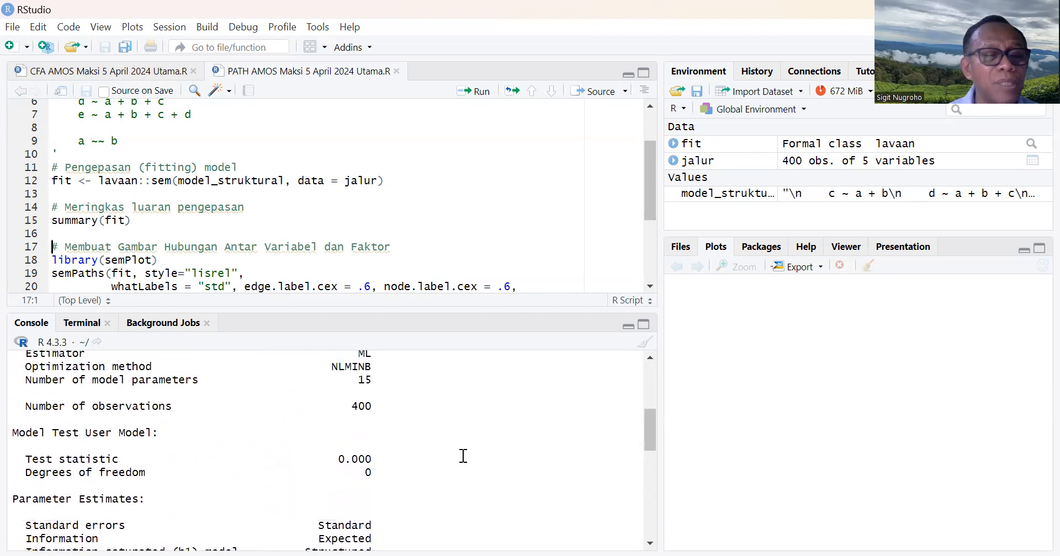
scroll(463, 456, "down", 5)
scroll(463, 456, "up", 1)
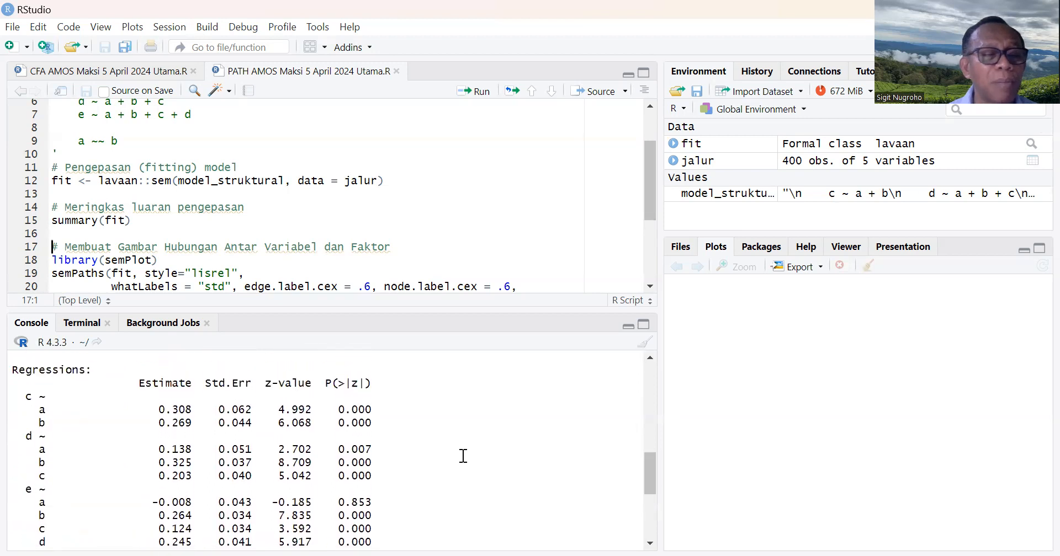
scroll(463, 456, "down", 1)
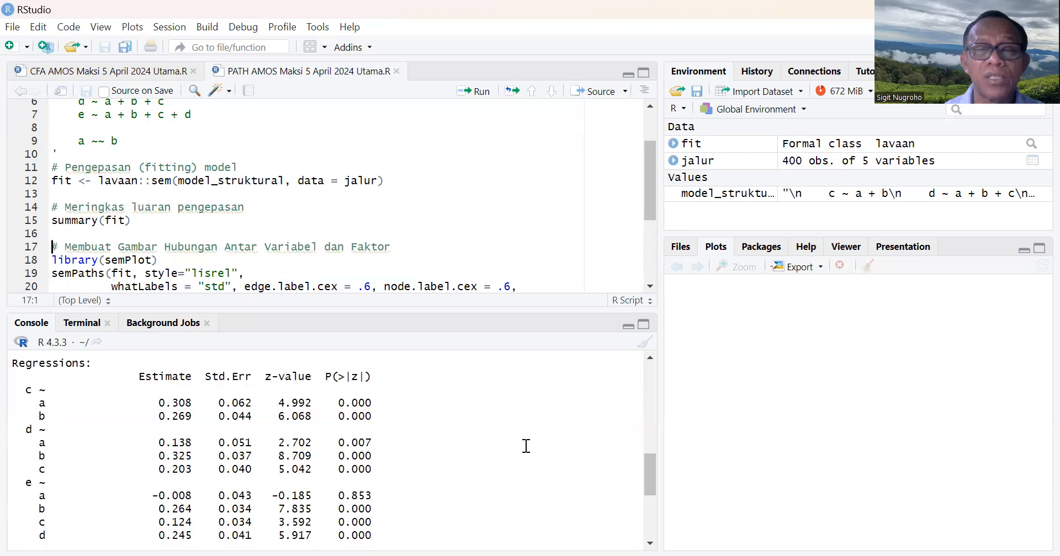
scroll(526, 446, "down", 5)
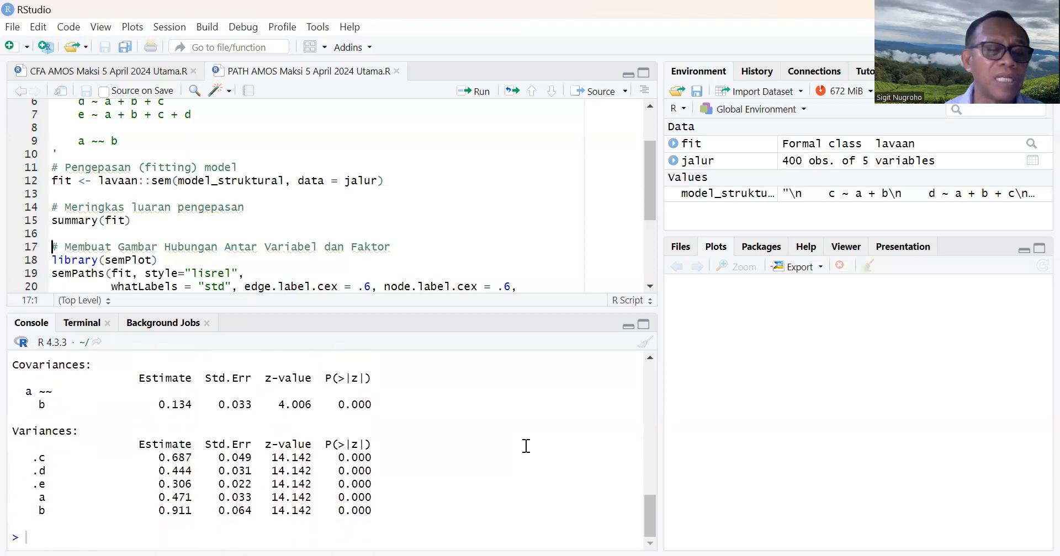
scroll(526, 446, "up", 1)
scroll(526, 446, "up", 5)
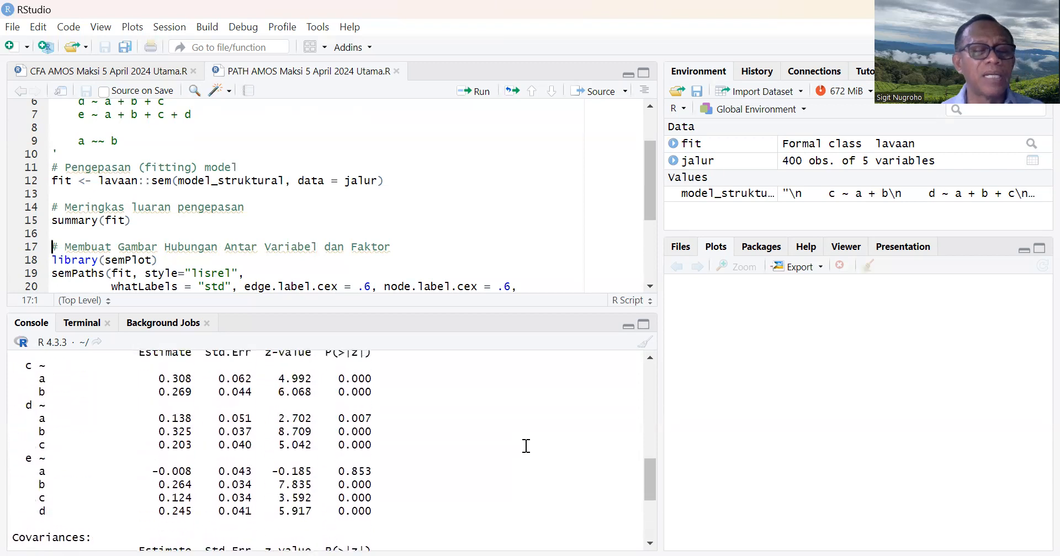
scroll(526, 446, "up", 2)
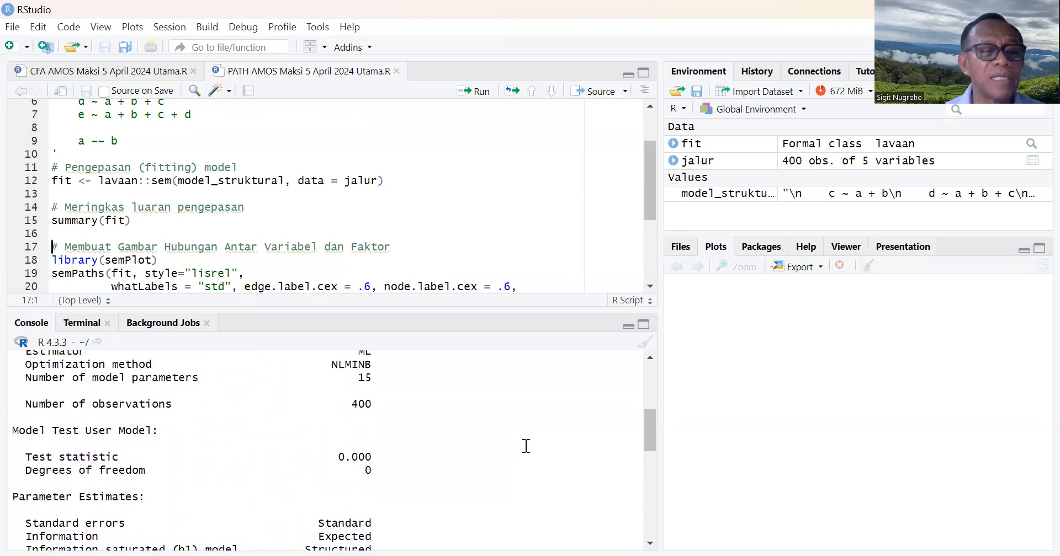
scroll(526, 446, "down", 6)
scroll(526, 446, "down", 5)
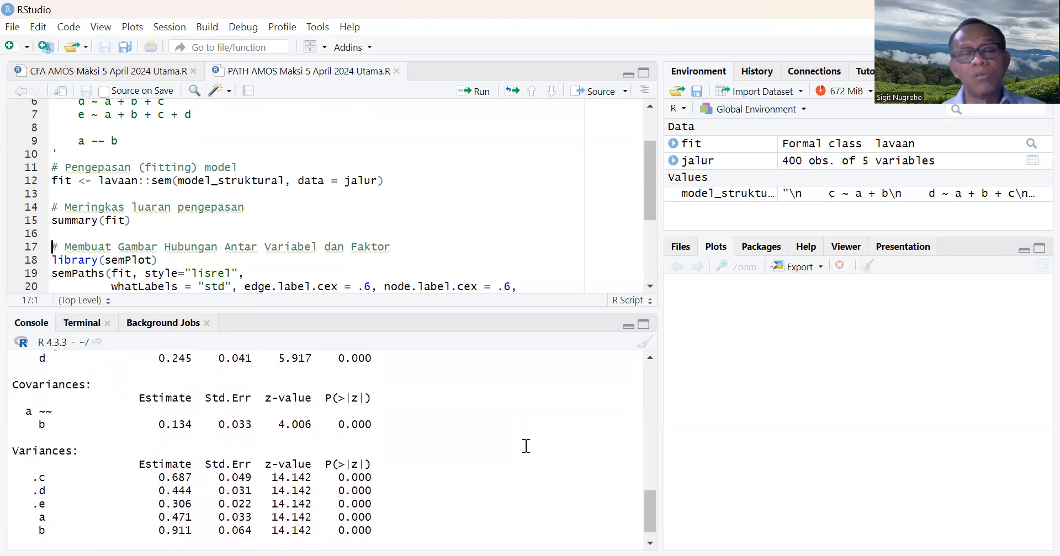